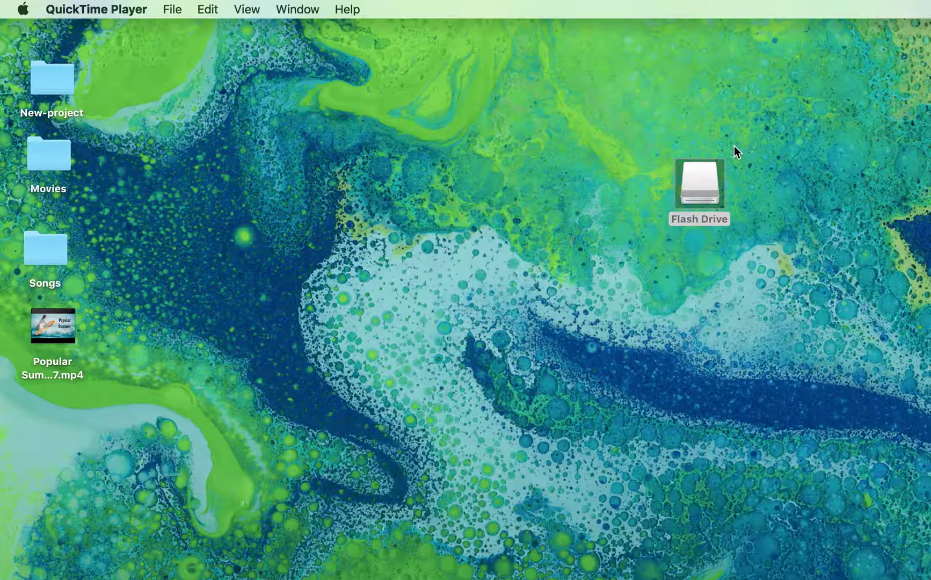
# Open the Flash Drive from the desktop to reveal the 1 GB Encrypted Drive.dmg
pyautogui.doubleClick(707, 198)
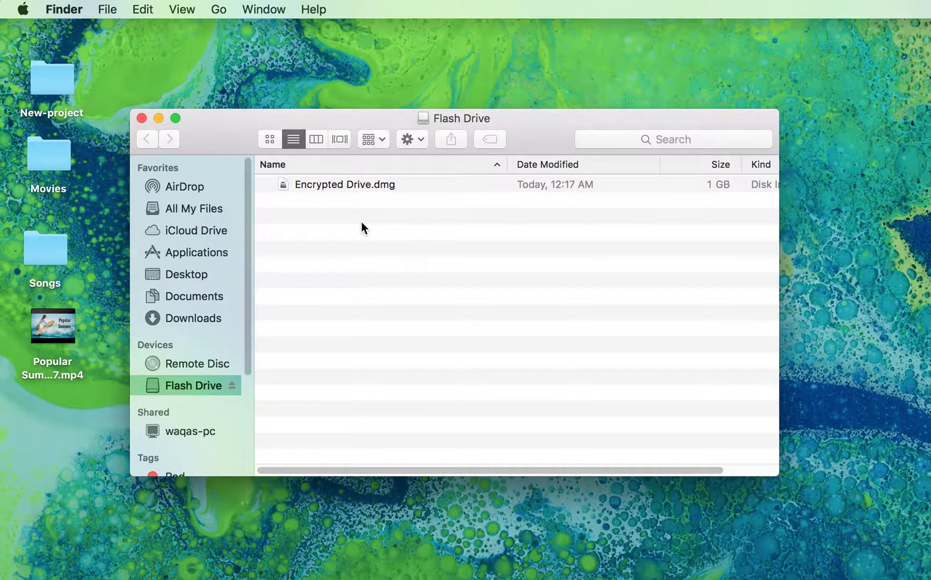
# Move the old Encrypted Drive.dmg on the Flash Drive to the Trash
pyautogui.moveTo(351, 127); pyautogui.dragTo(342, 97)
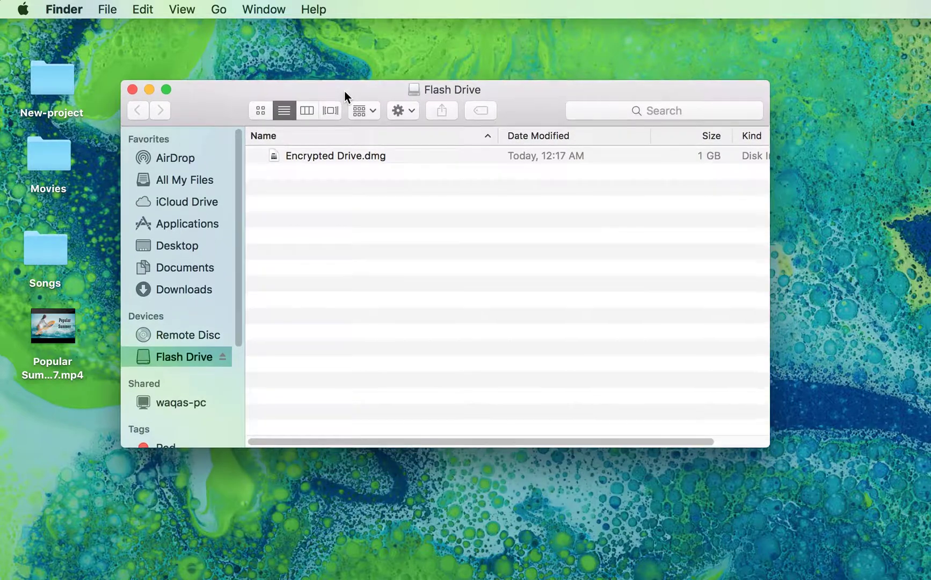
pyautogui.click(369, 157)
pyautogui.rightClick(303, 155)
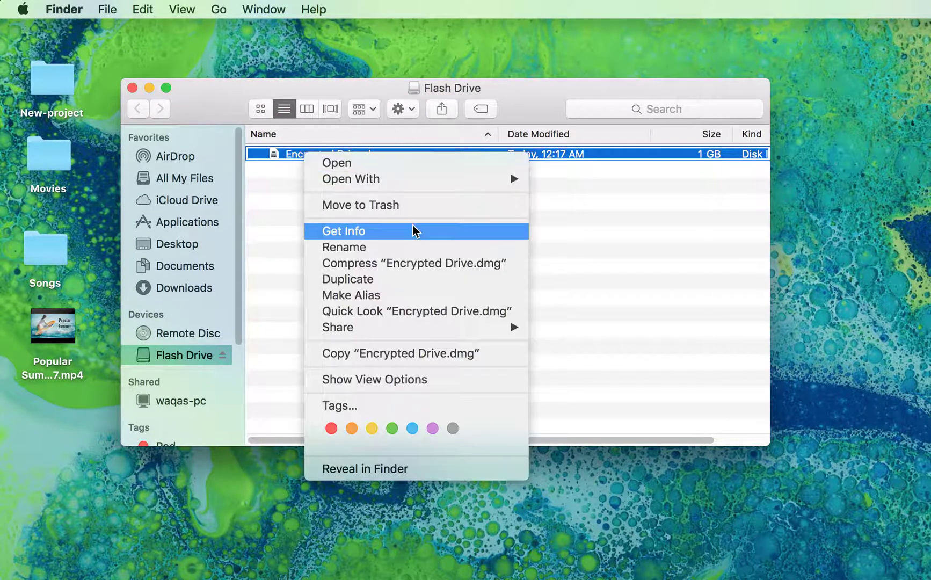
pyautogui.click(414, 206)
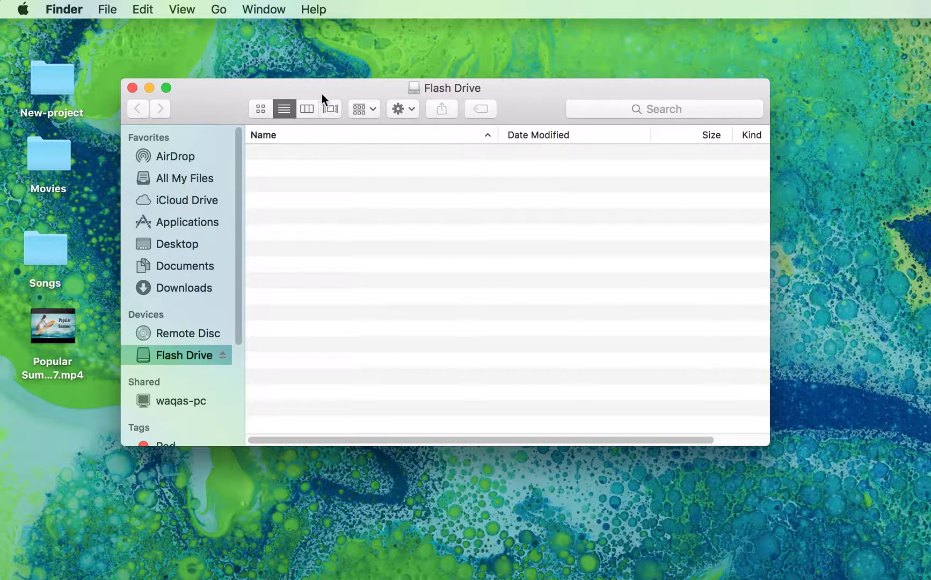
# Launch Disk Utility from Applications > Utilities
pyautogui.click(218, 10)
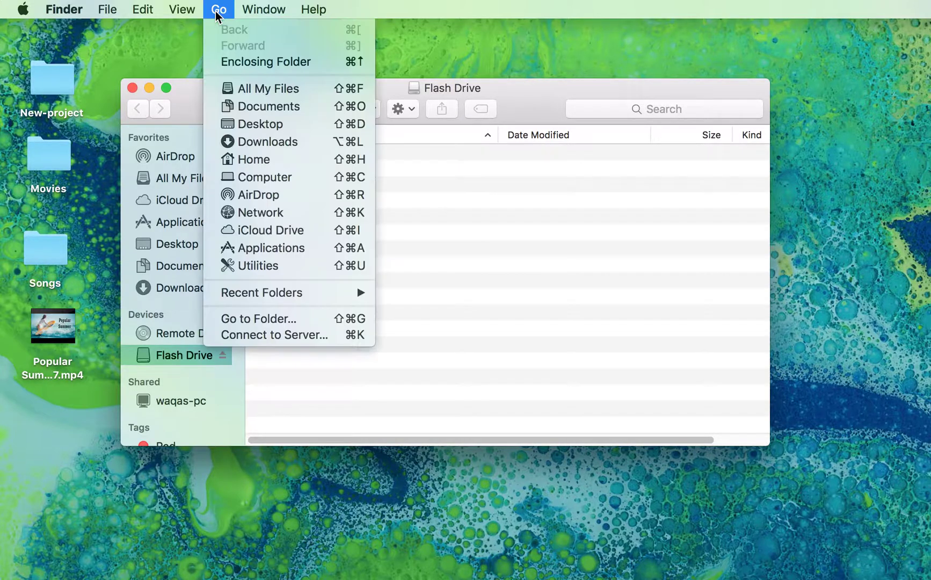
pyautogui.click(322, 250)
pyautogui.doubleClick(323, 302)
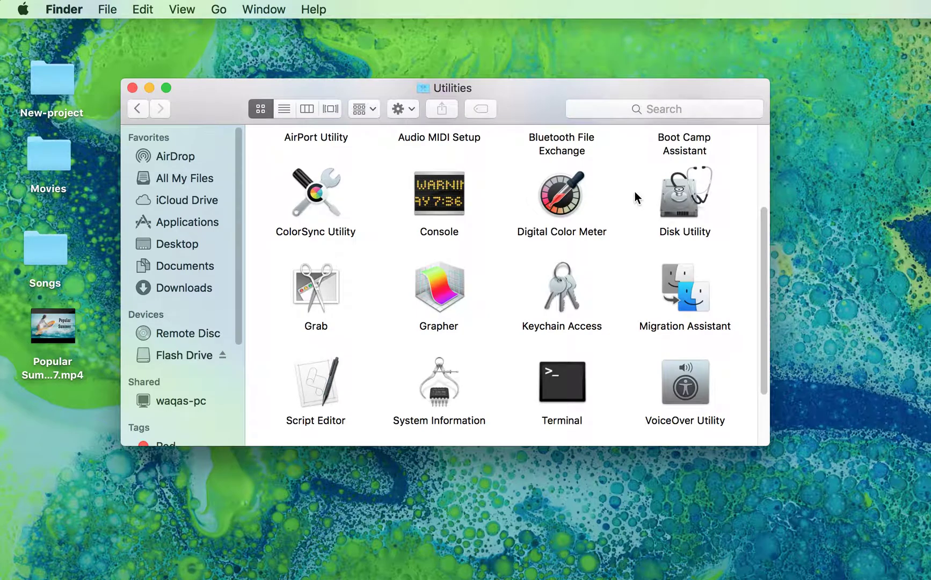
pyautogui.doubleClick(689, 208)
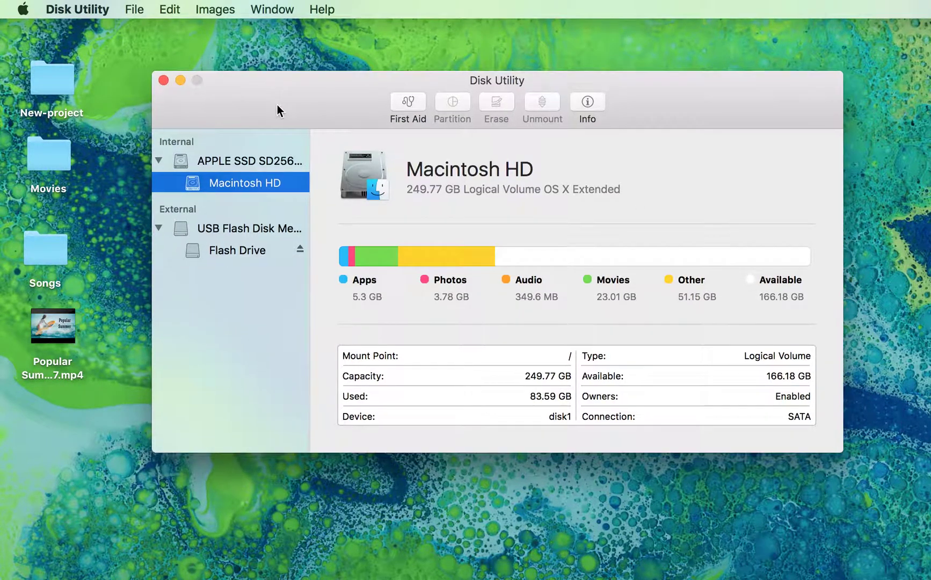
# Erase the USB Flash Drive as OS X Extended (Journaled), keeping the name Flash Drive
pyautogui.click(242, 249)
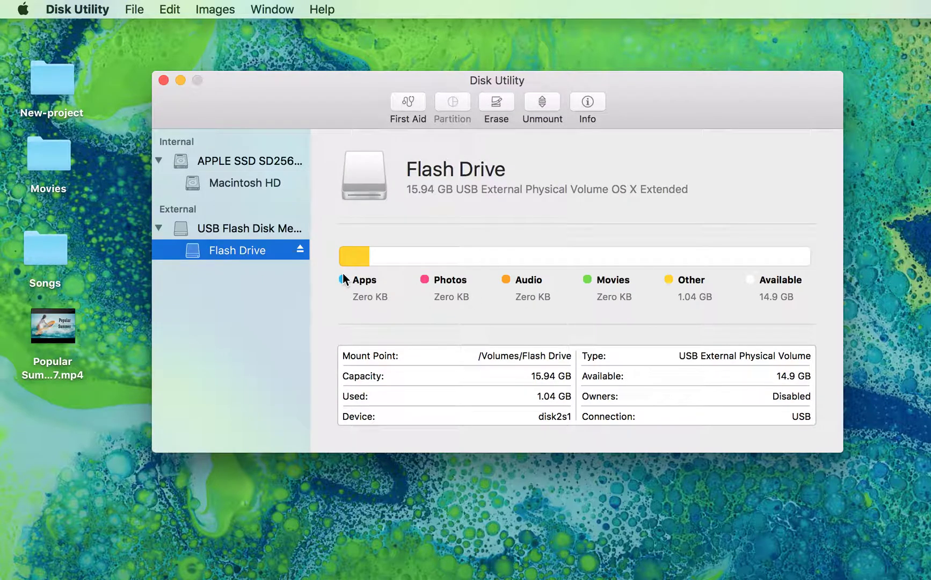
pyautogui.click(503, 107)
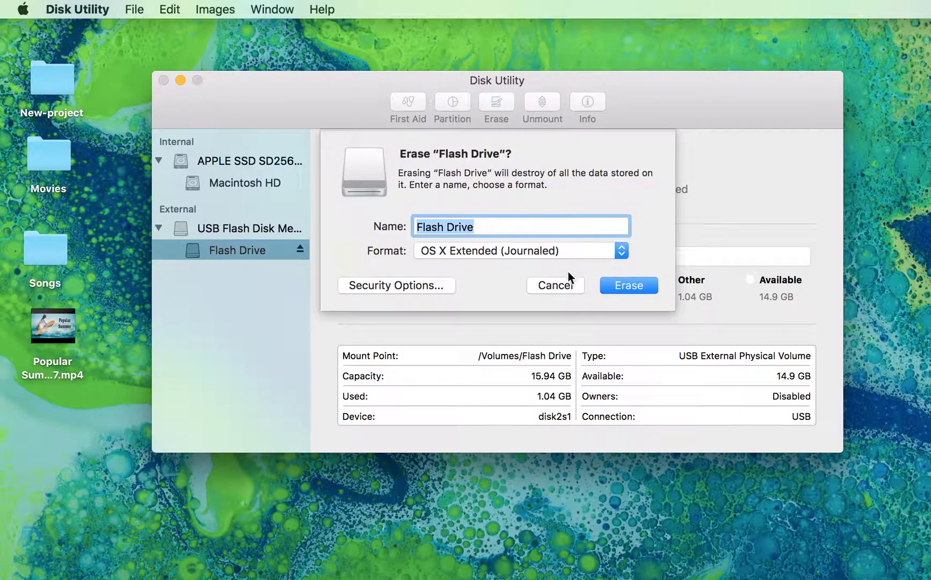
pyautogui.click(650, 287)
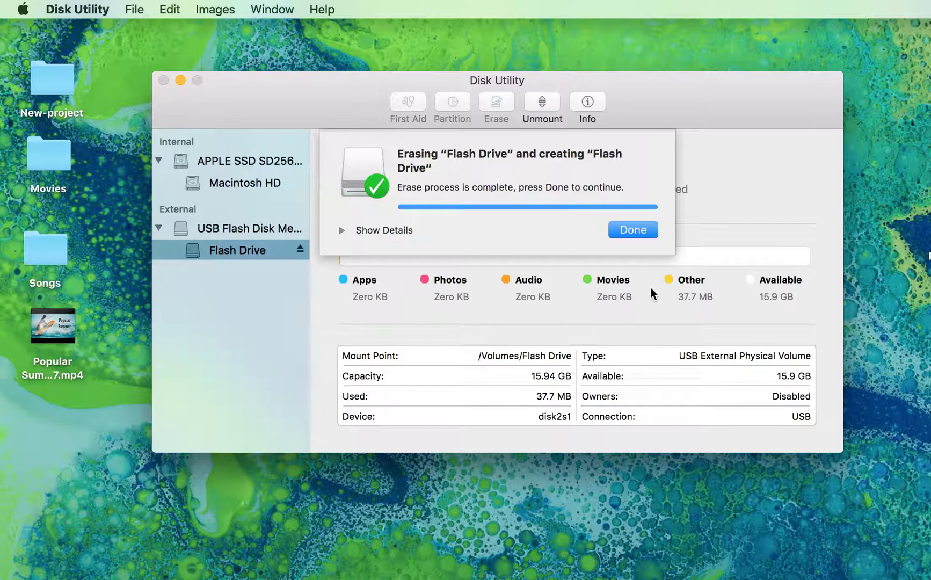
pyautogui.click(626, 231)
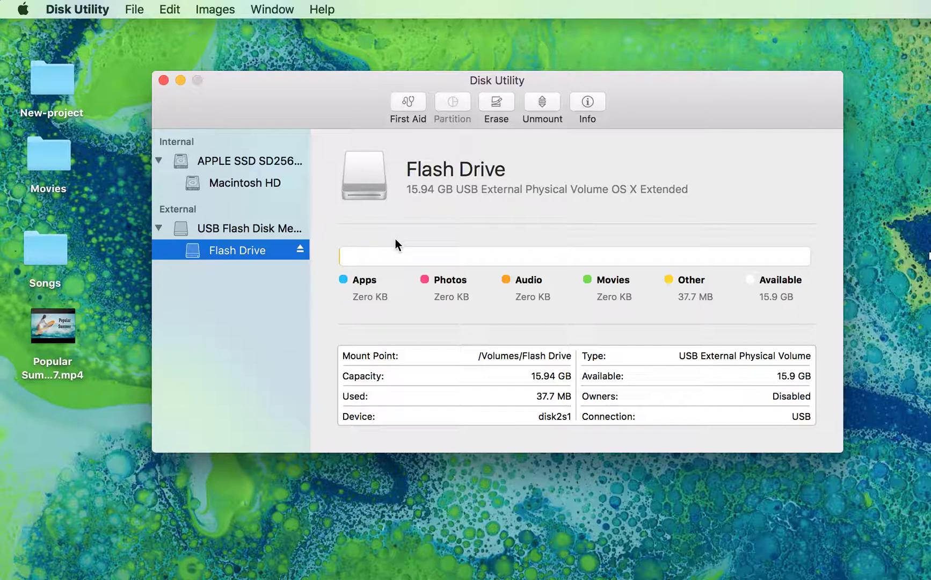
pyautogui.click(135, 9)
# Start a new blank image saved as Encrypted Drive with volume name 'Encrypted folder'
pyautogui.moveTo(179, 31)
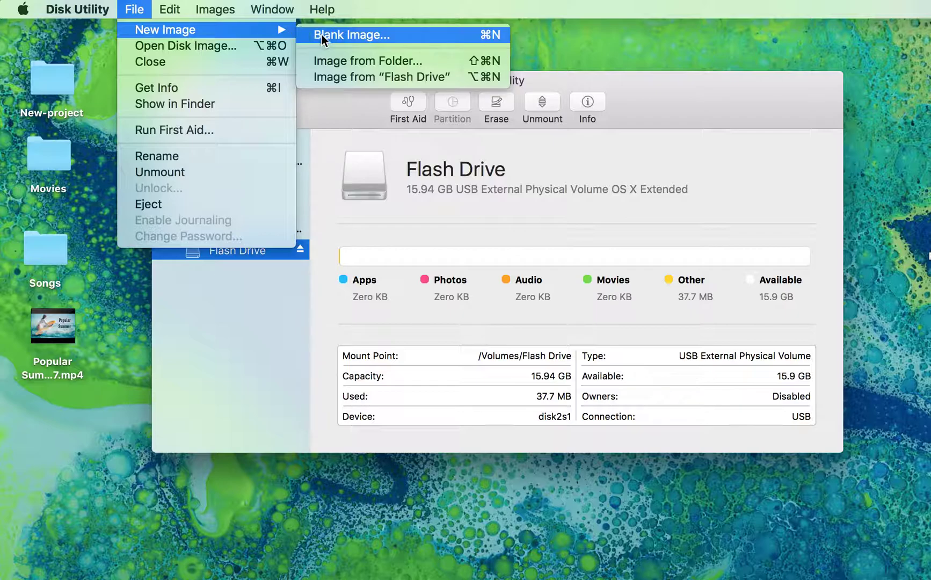
pyautogui.click(322, 34)
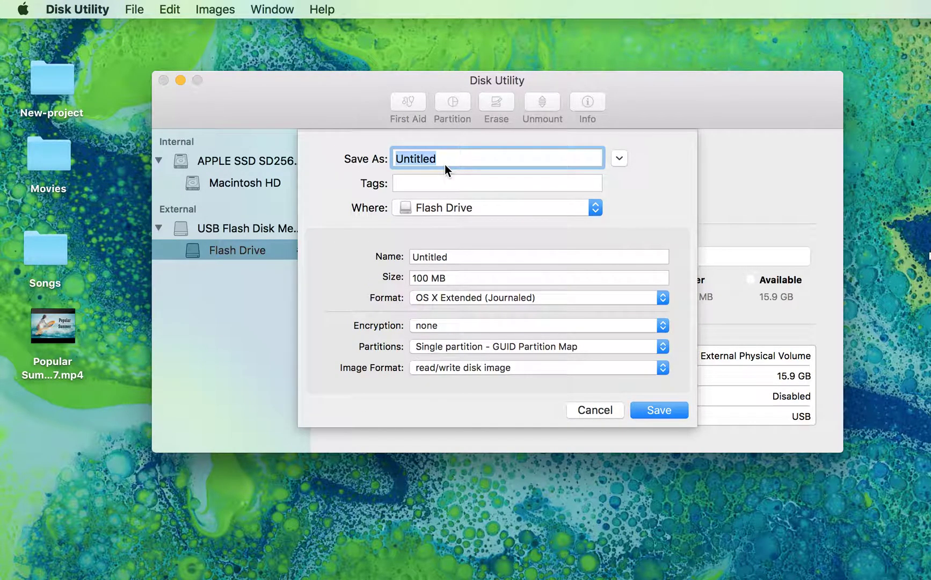
pyautogui.write('Encry')
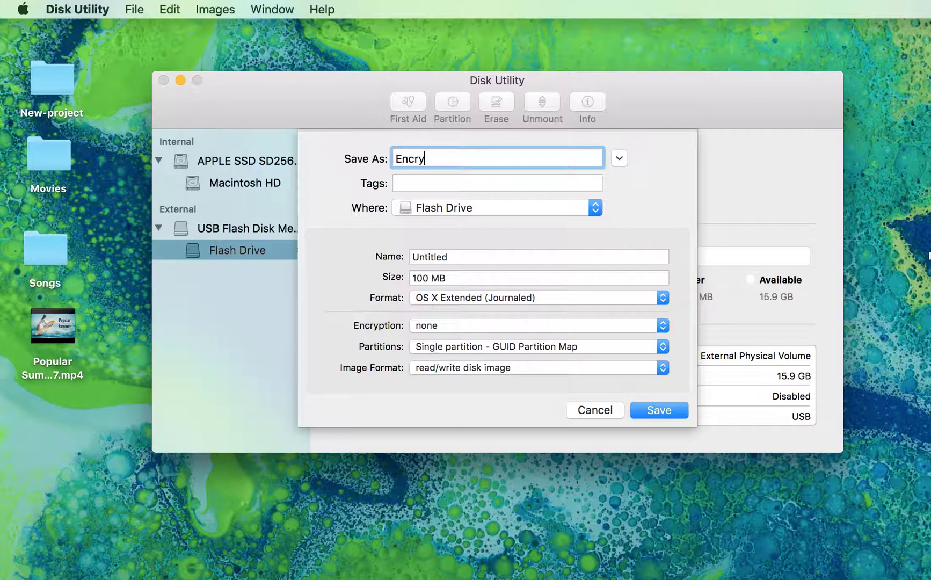
pyautogui.write('pted Drive')
pyautogui.click(488, 260)
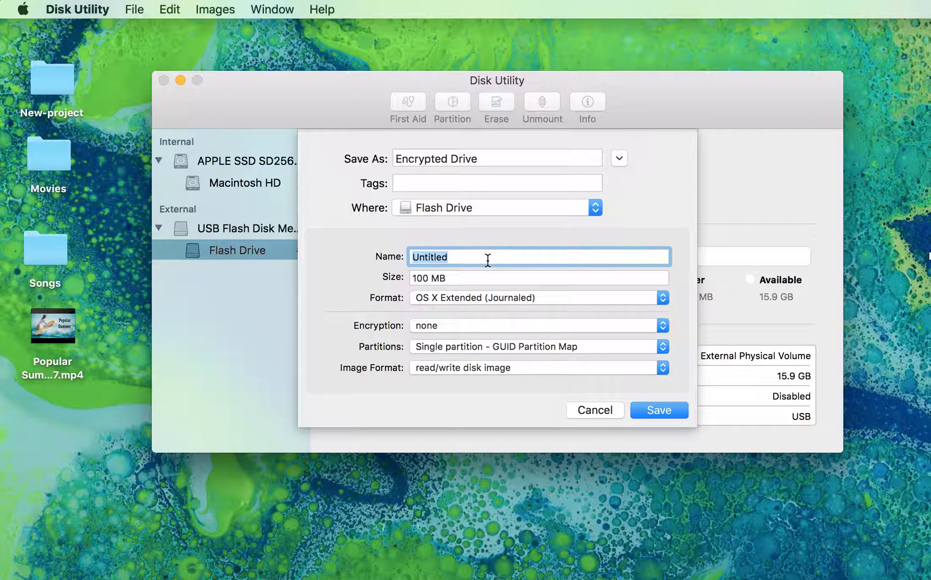
pyautogui.write('Encrypt')
pyautogui.press('BackSpace')
pyautogui.write('pted')
pyautogui.press('BackSpace')
pyautogui.press('BackSpace')
pyautogui.press('BackSpace')
pyautogui.write('ted')
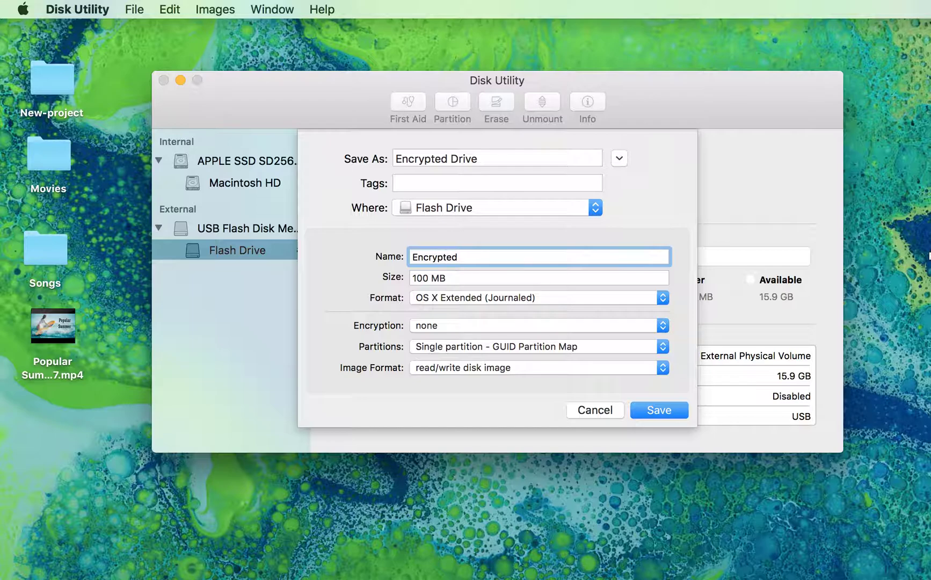
pyautogui.write(' folder')
# Set the blank image size to 1000 MB
pyautogui.click(461, 278)
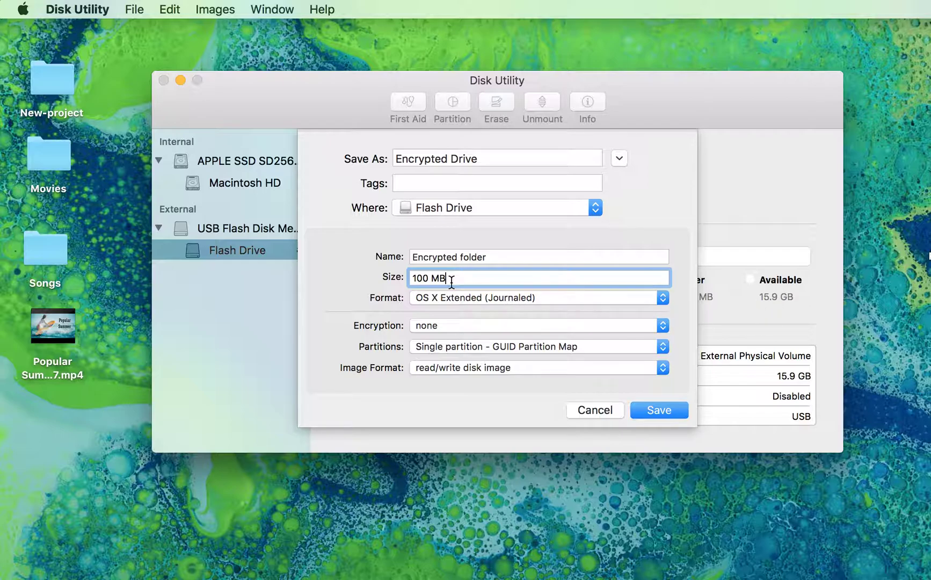
pyautogui.press('Left')
pyautogui.press('Left')
pyautogui.press('Left')
pyautogui.write('0')
pyautogui.tripleClick(456, 279)
pyautogui.click(502, 279)
pyautogui.moveTo(457, 278); pyautogui.dragTo(409, 279)
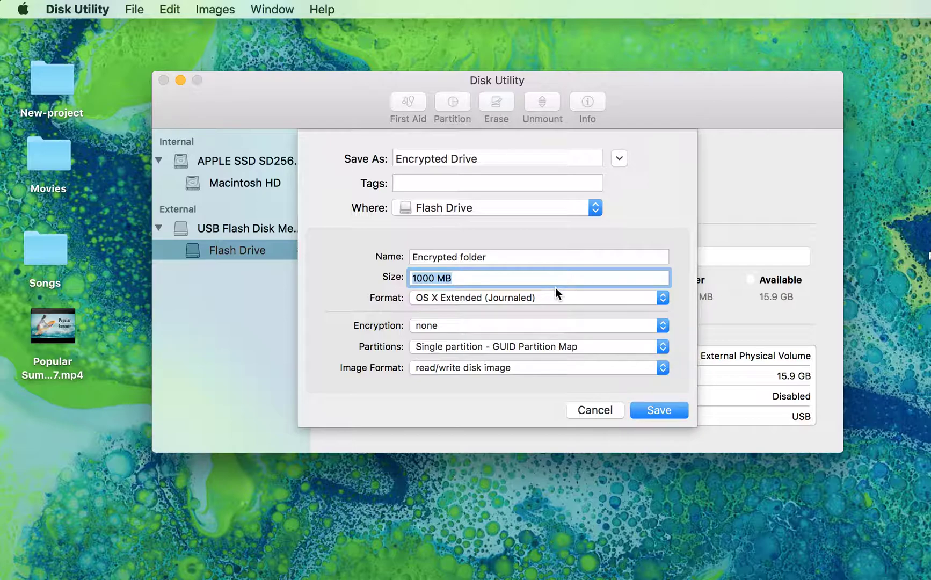
pyautogui.click(530, 328)
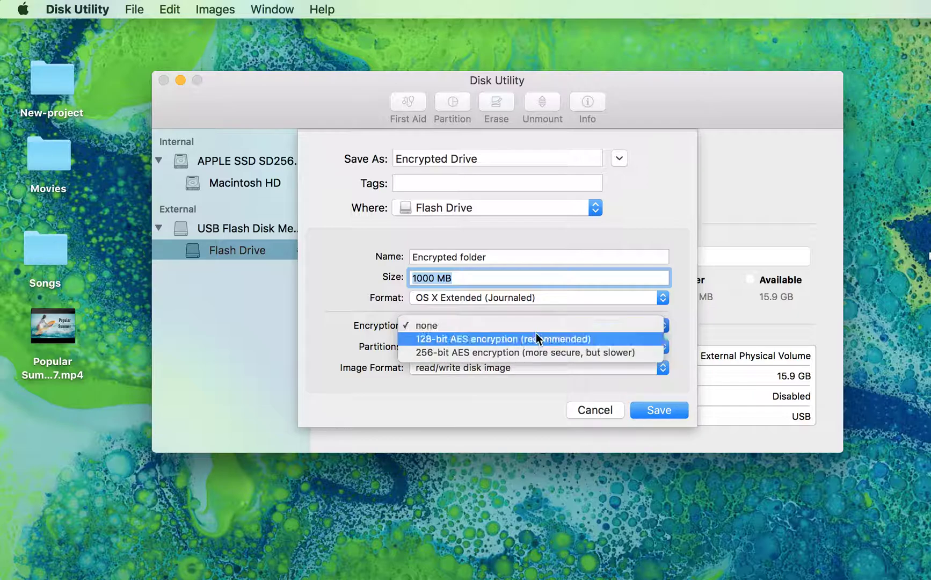
# Choose 128-bit AES encryption, enter and verify the image password, and create the image
pyautogui.click(538, 343)
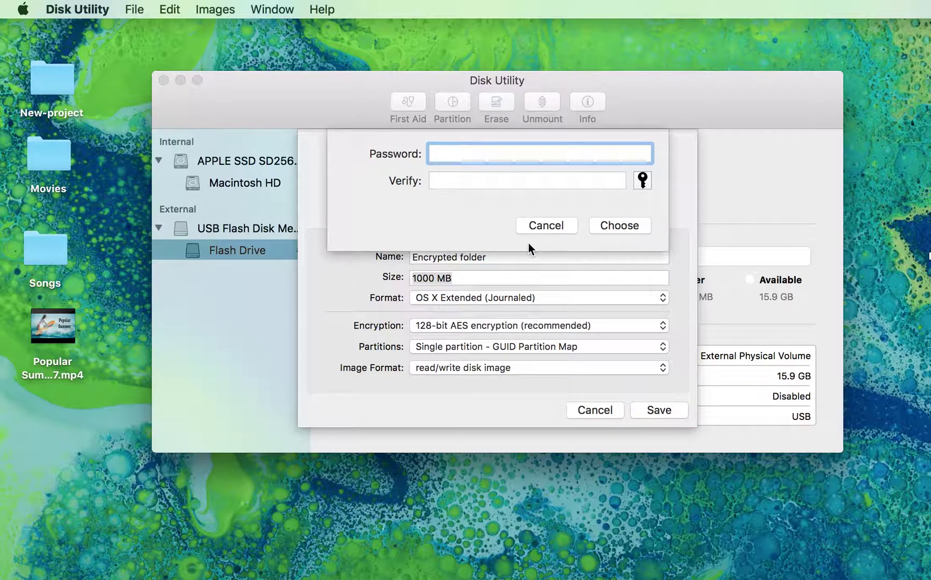
pyautogui.write('aaaaaaaaaaa')
pyautogui.press('Tab')
pyautogui.write('aaaaaa')
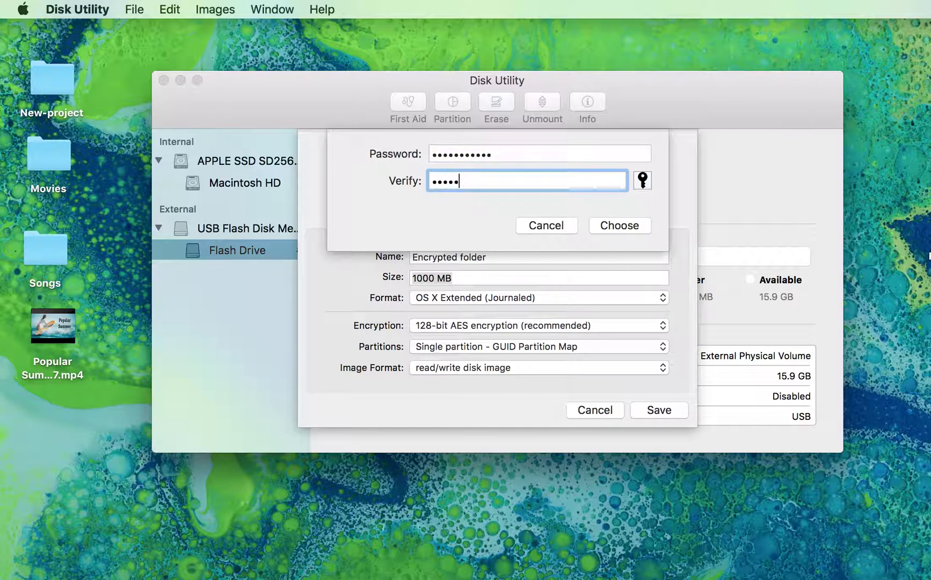
pyautogui.write('aaaaa')
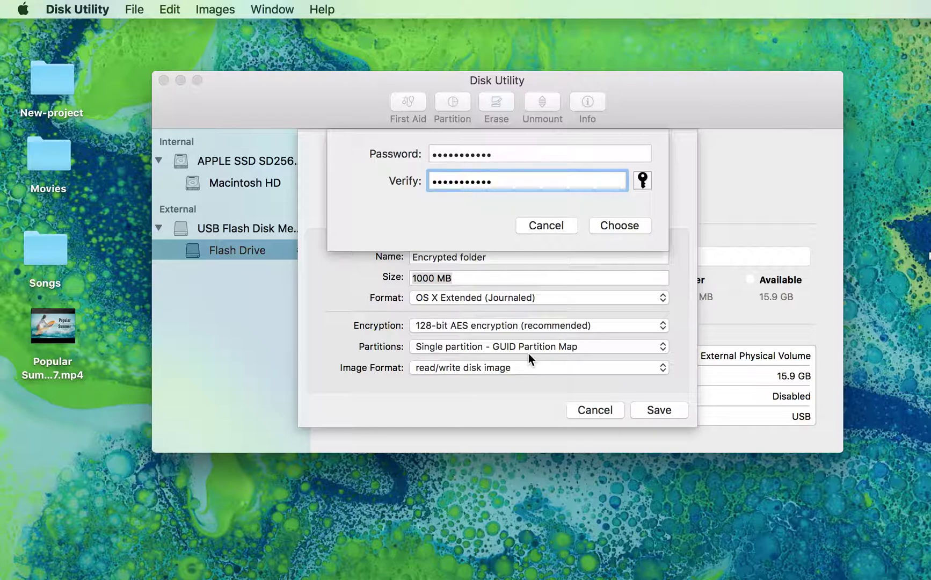
pyautogui.click(617, 227)
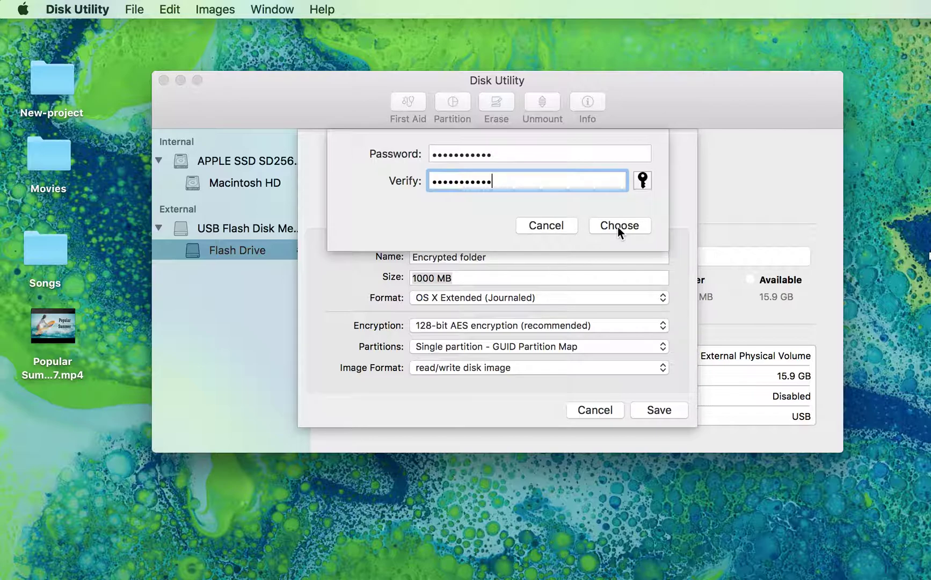
pyautogui.click(666, 412)
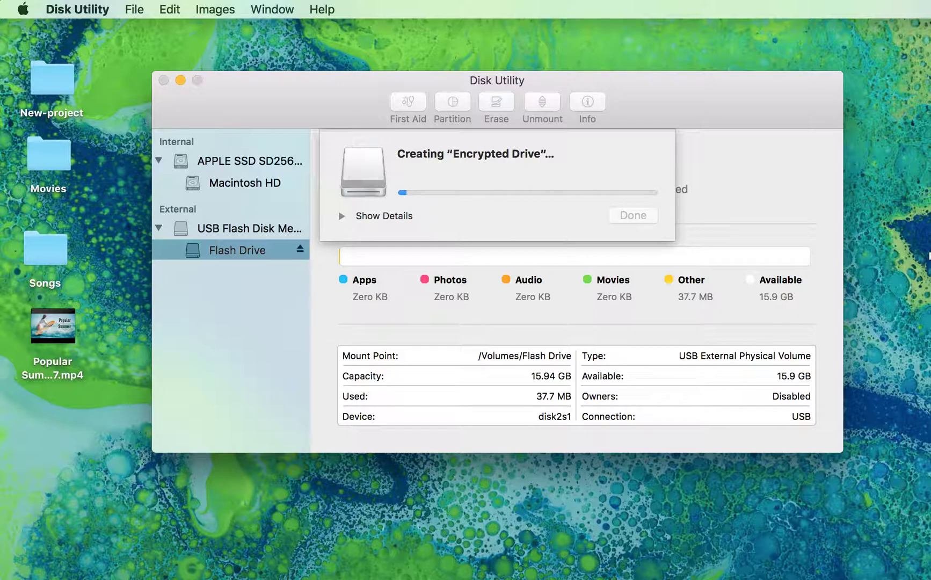
# Check the mounted 1 GB Encrypted folder volume's details, then quit Disk Utility
pyautogui.press('ctrl+super+Escape')
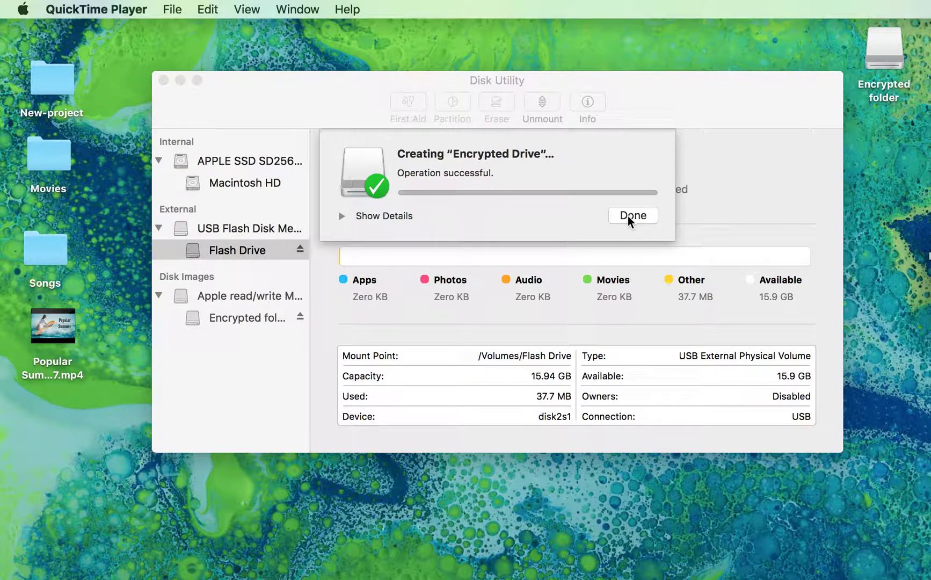
pyautogui.click(629, 216)
pyautogui.click(635, 215)
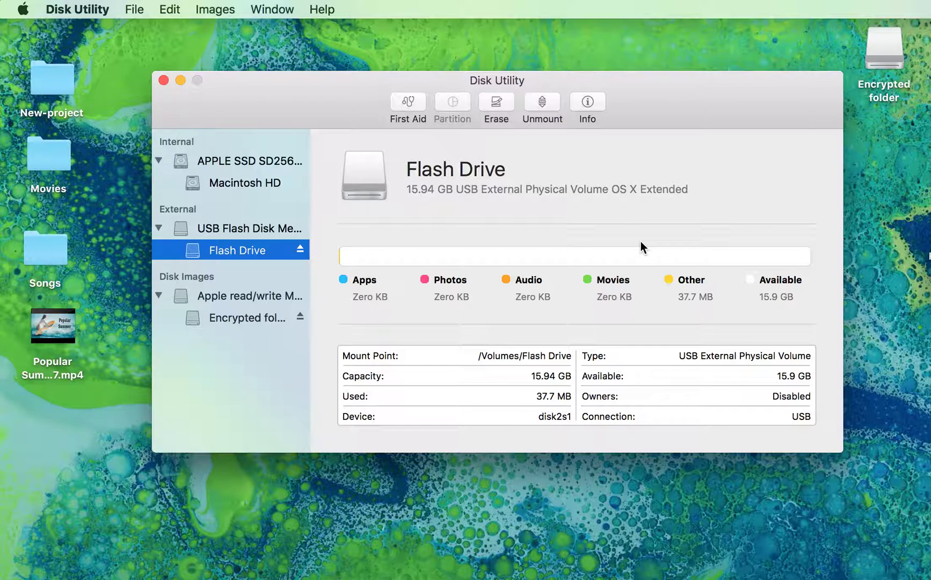
pyautogui.click(225, 317)
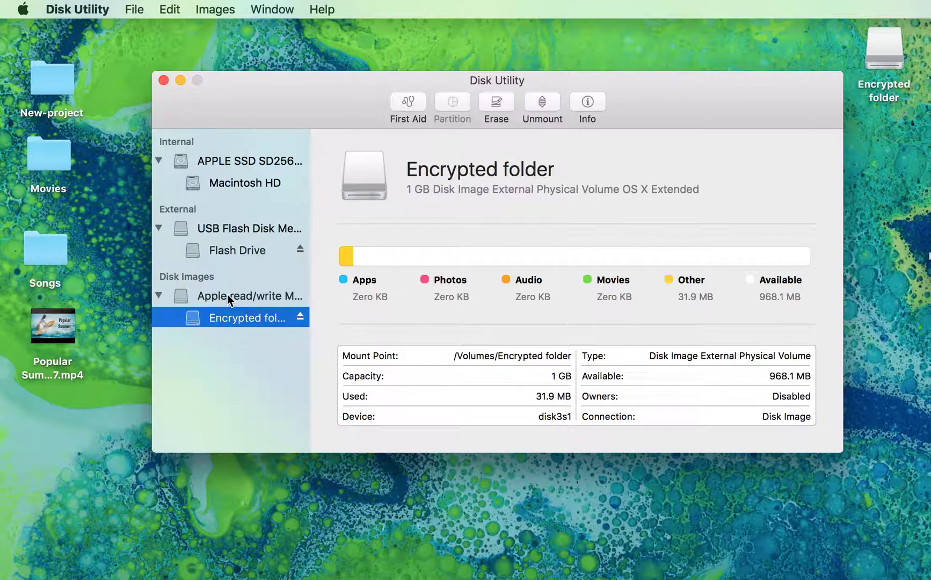
pyautogui.click(227, 296)
pyautogui.press('Down')
pyautogui.click(164, 80)
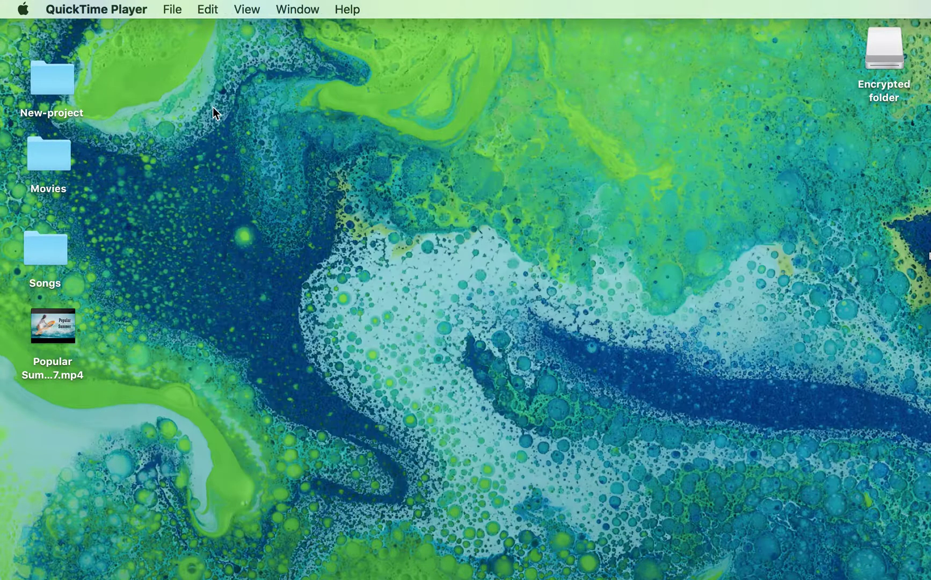
# Confirm in Finder that the new Encrypted folder volume is empty
pyautogui.doubleClick(60, 155)
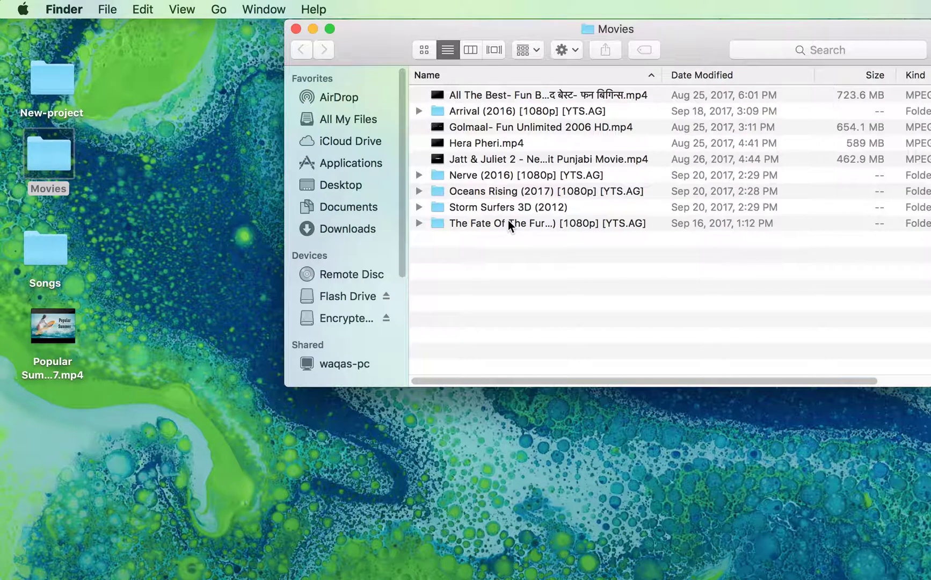
pyautogui.click(336, 317)
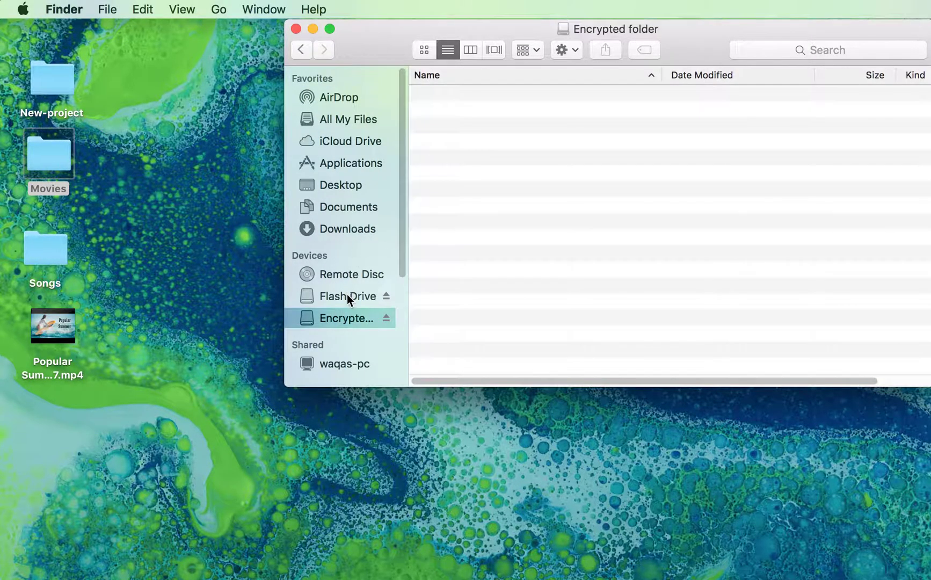
pyautogui.click(357, 300)
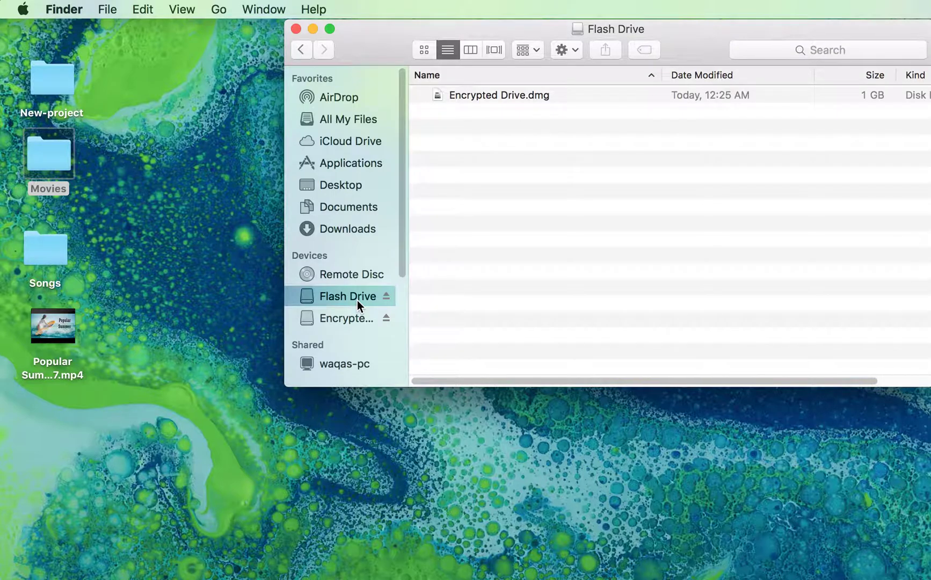
pyautogui.click(355, 322)
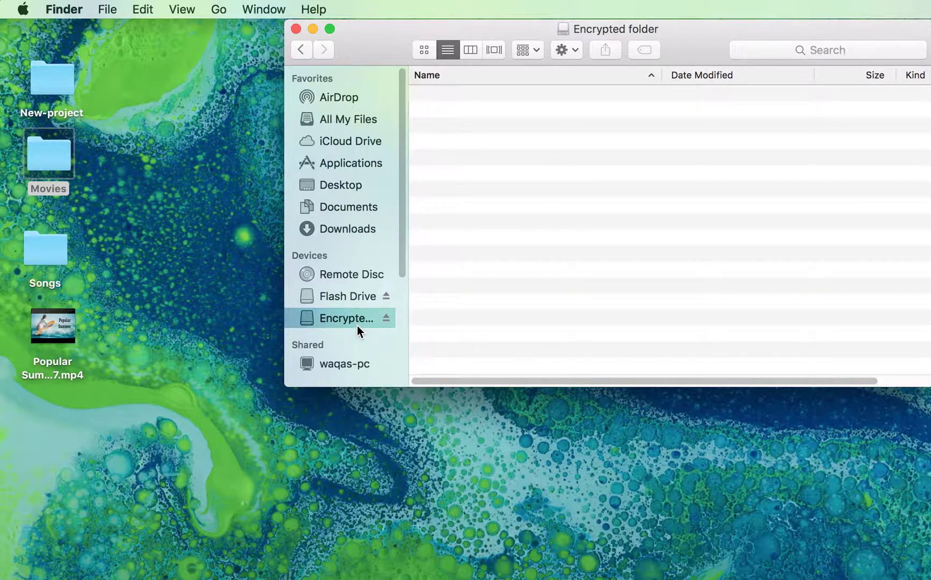
# Place the Flash Drive and Encrypted folder desktop icons side by side, then reopen Flash Drive
pyautogui.moveTo(501, 28); pyautogui.dragTo(305, 163)
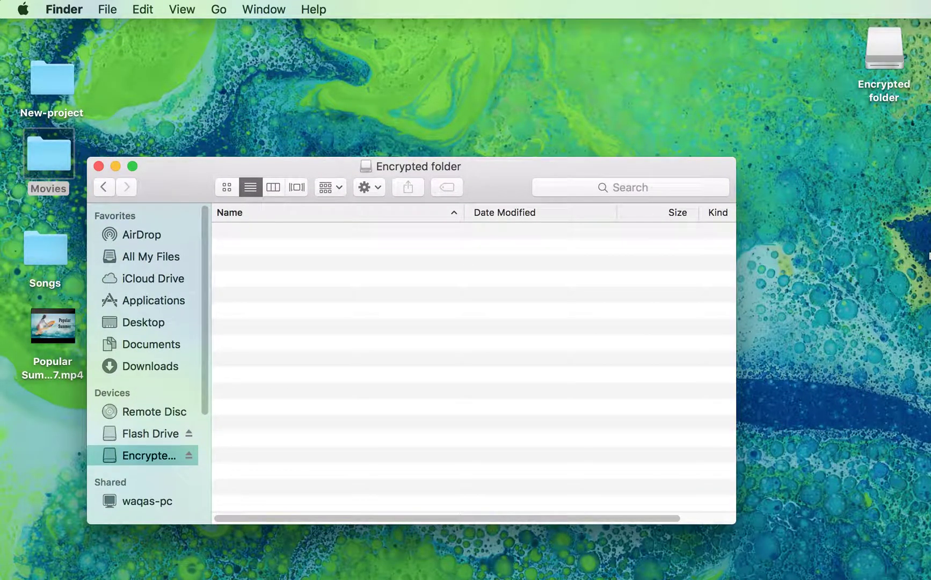
pyautogui.moveTo(690, 108); pyautogui.dragTo(554, 38)
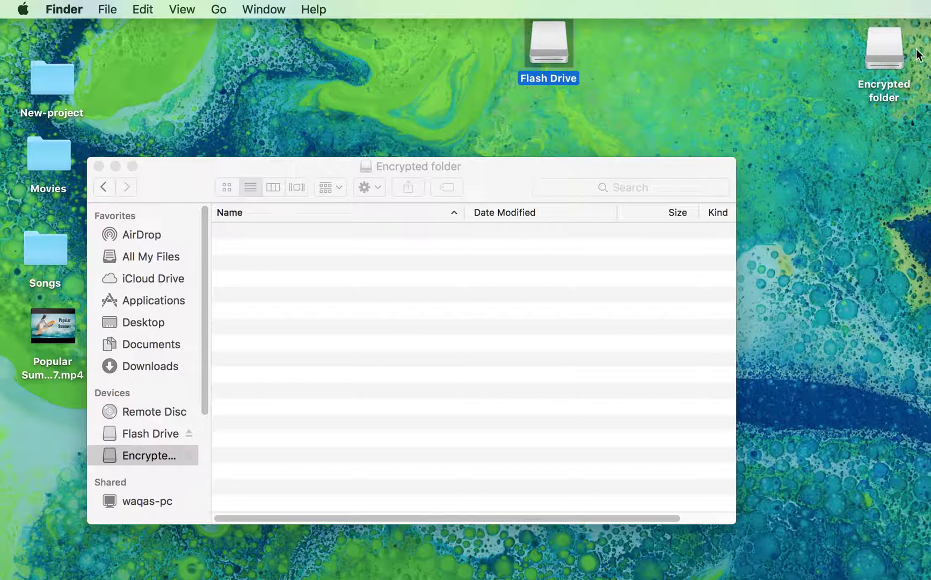
pyautogui.moveTo(892, 55); pyautogui.dragTo(638, 58)
pyautogui.moveTo(545, 52); pyautogui.dragTo(555, 68)
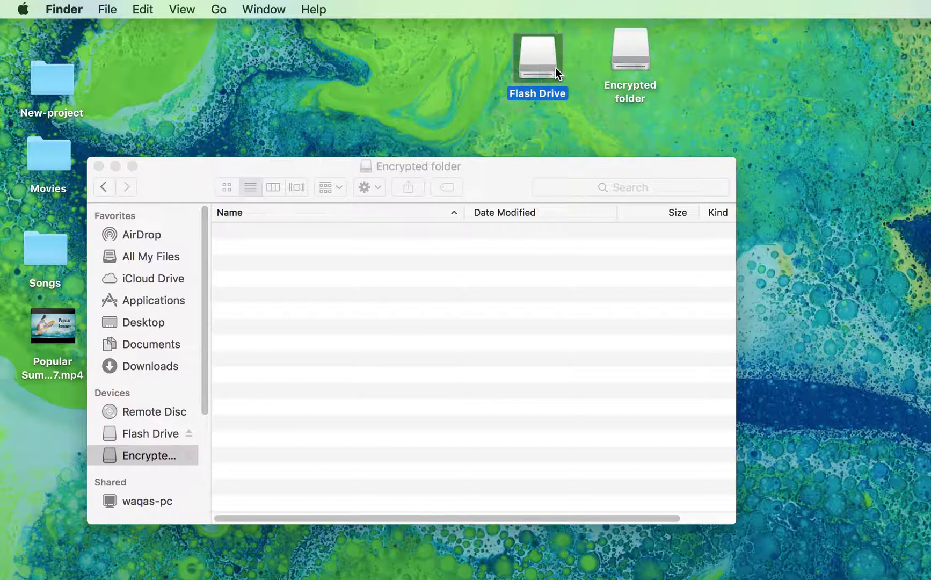
pyautogui.click(624, 61)
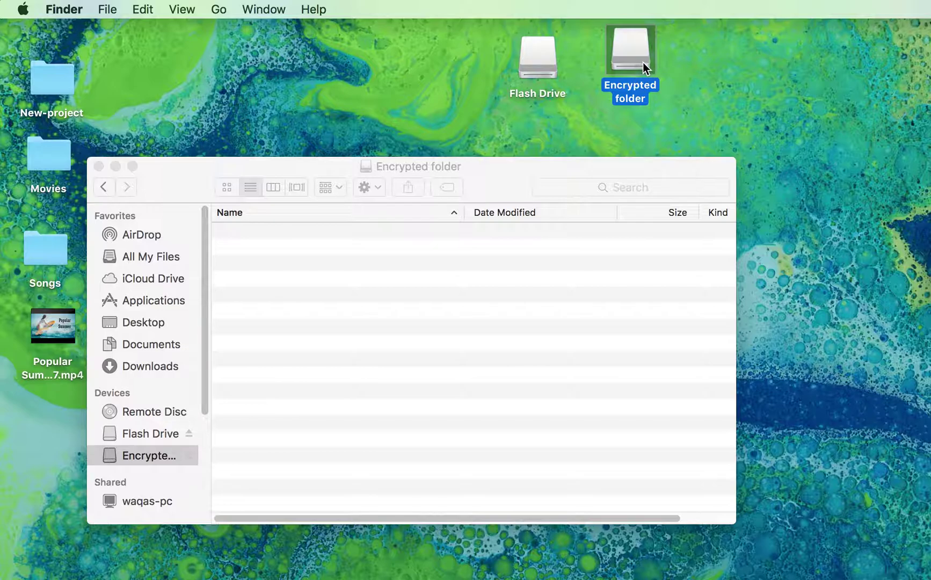
pyautogui.click(102, 168)
pyautogui.doubleClick(533, 65)
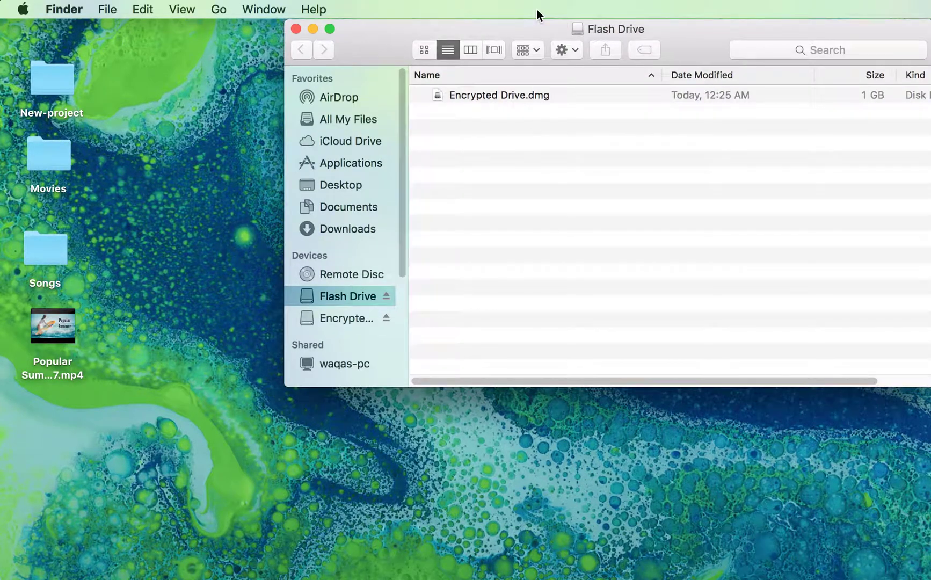
# Copy the Popular Summer Songs 2017 mp4 from the desktop into Encrypted folder, then close it
pyautogui.moveTo(528, 37); pyautogui.dragTo(339, 178)
pyautogui.click(311, 245)
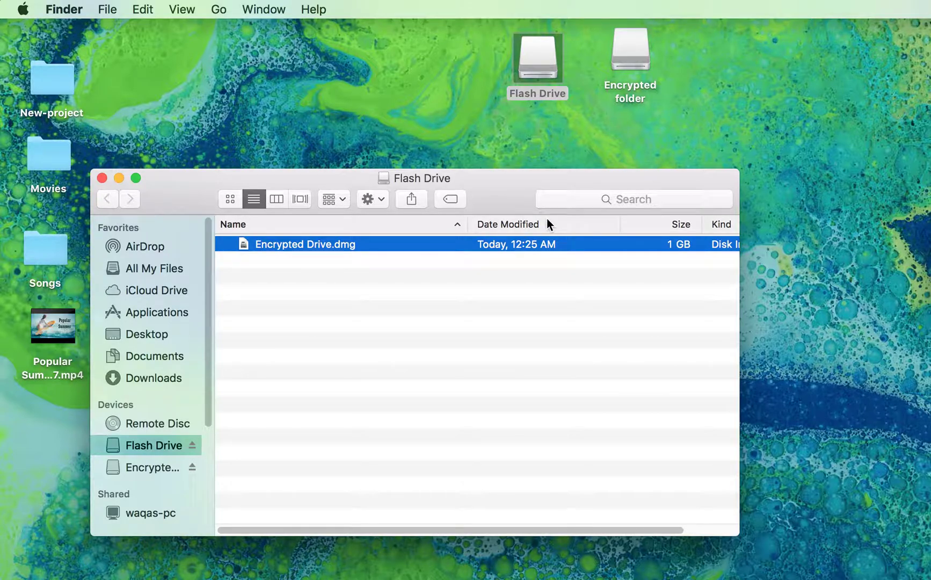
pyautogui.doubleClick(633, 62)
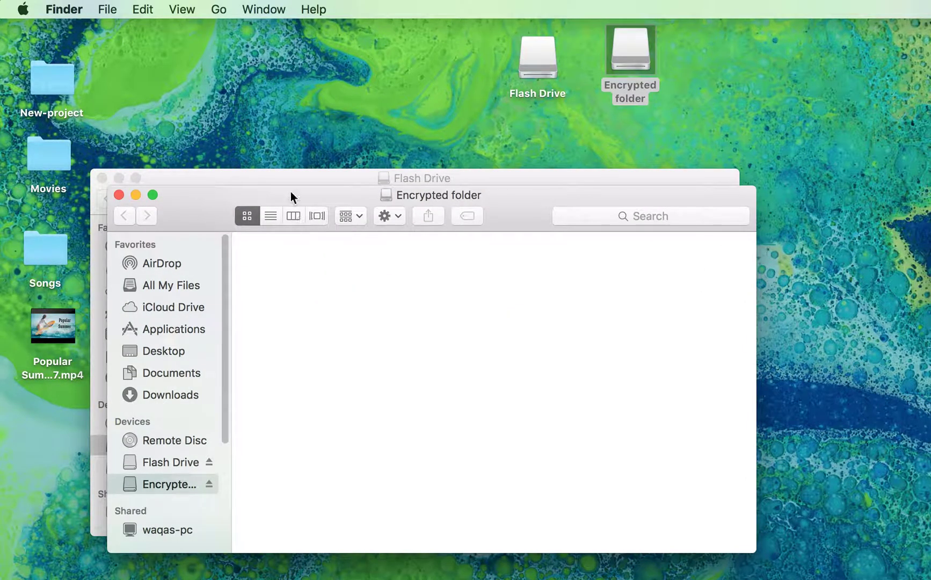
pyautogui.moveTo(291, 193); pyautogui.dragTo(388, 299)
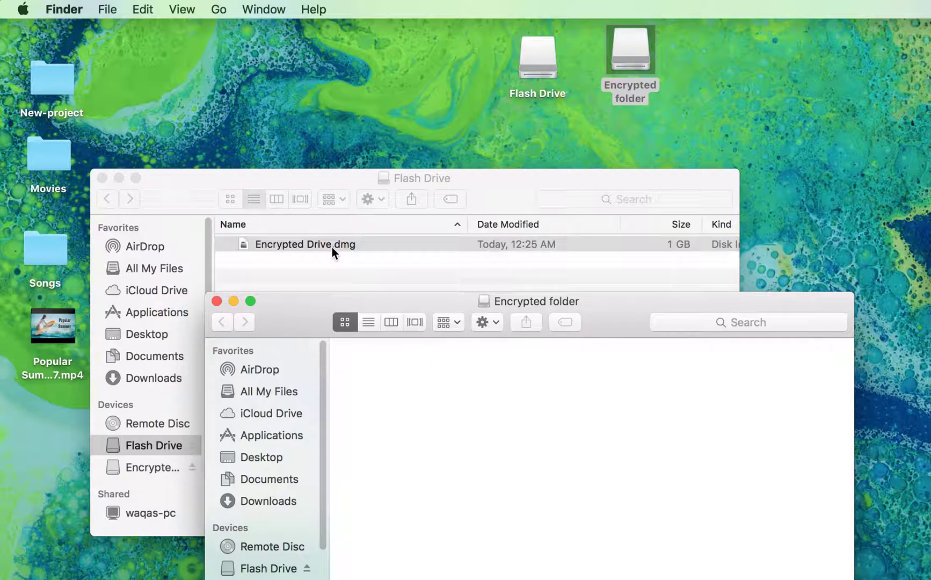
pyautogui.moveTo(328, 312); pyautogui.dragTo(331, 145)
pyautogui.moveTo(66, 334); pyautogui.dragTo(438, 315)
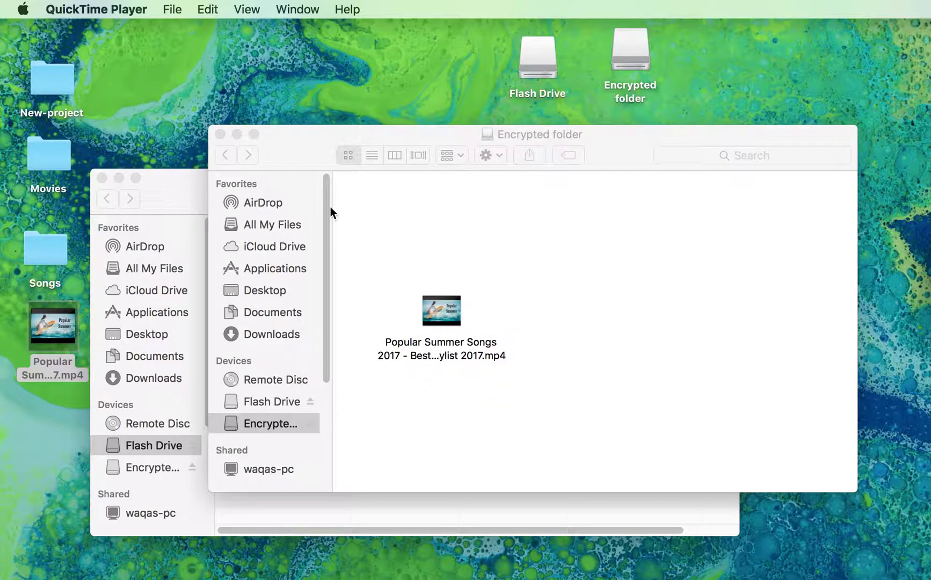
pyautogui.click(220, 134)
# Close the Flash Drive window and reopen it, now holding only the 1 GB Encrypted Drive.dmg
pyautogui.moveTo(267, 180); pyautogui.dragTo(332, 143)
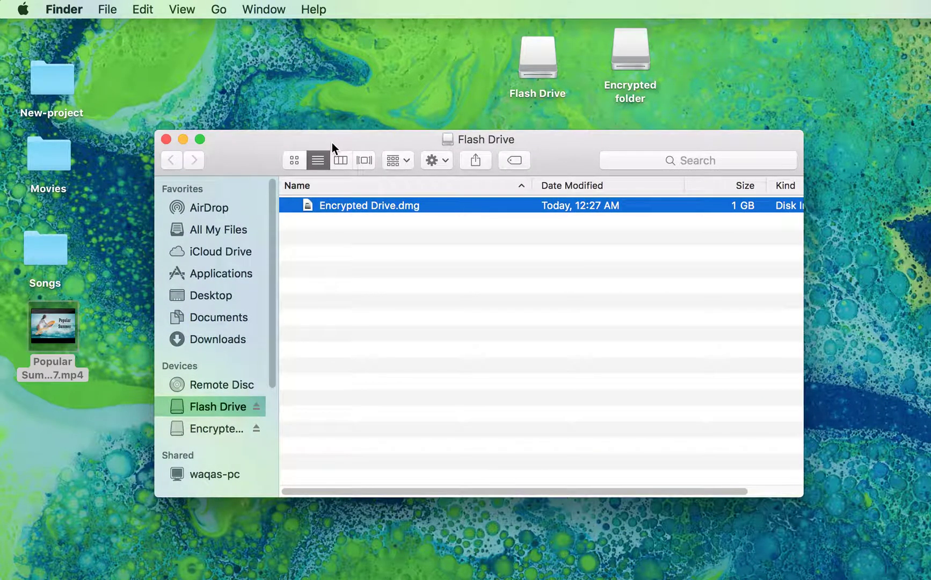
pyautogui.press('super+w')
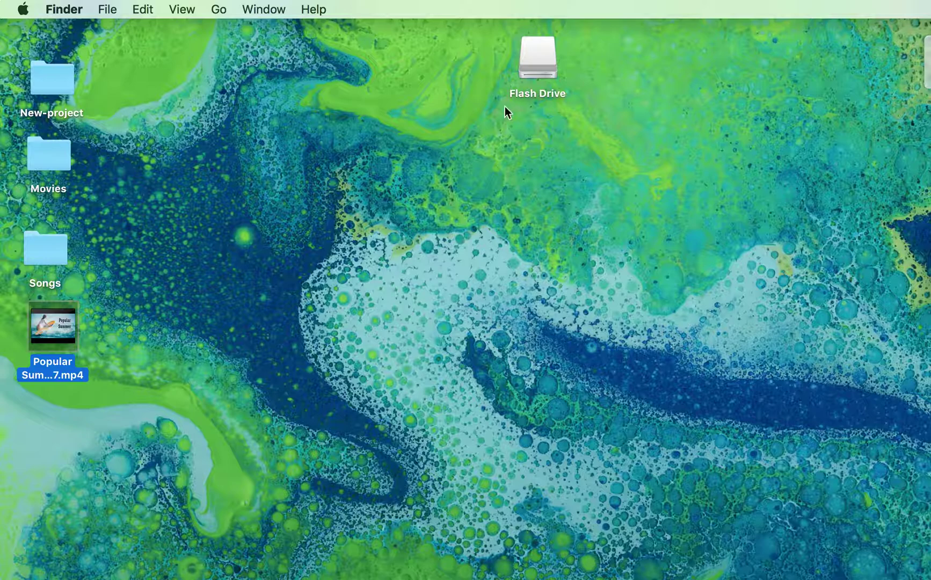
pyautogui.moveTo(534, 63); pyautogui.dragTo(551, 139)
pyautogui.doubleClick(550, 141)
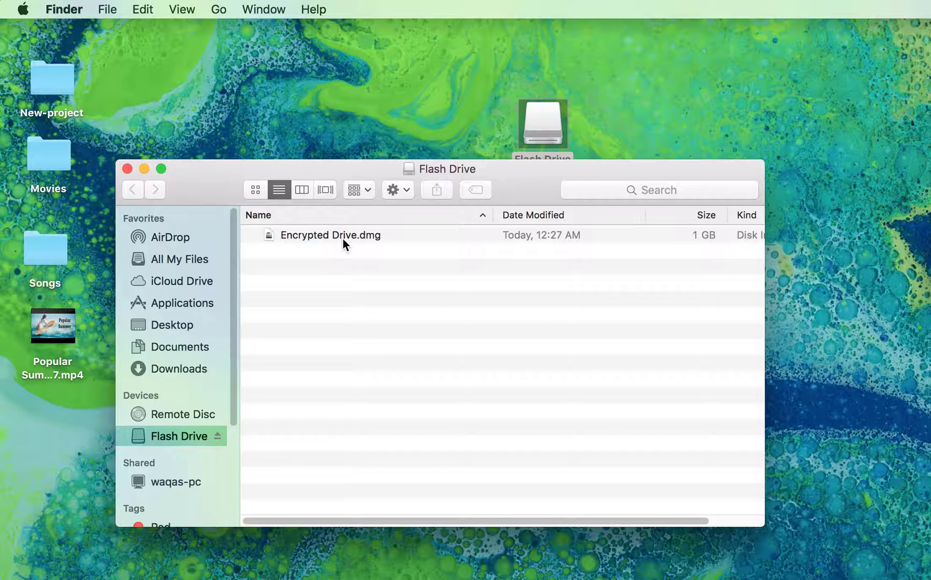
pyautogui.moveTo(348, 168); pyautogui.dragTo(374, 158)
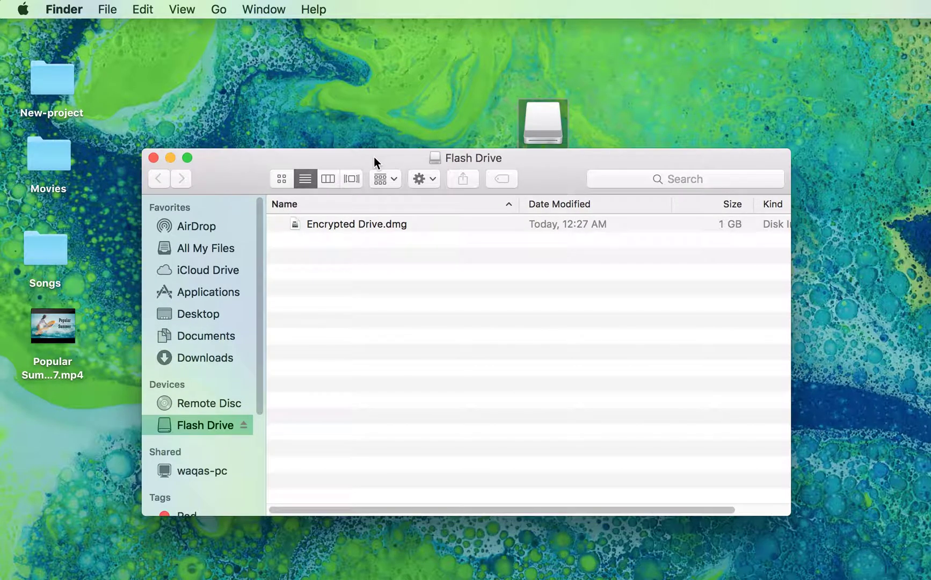
# Unlock Encrypted Drive.dmg with its password and view the 92.6 MB Popular Summer Songs video
pyautogui.doubleClick(355, 225)
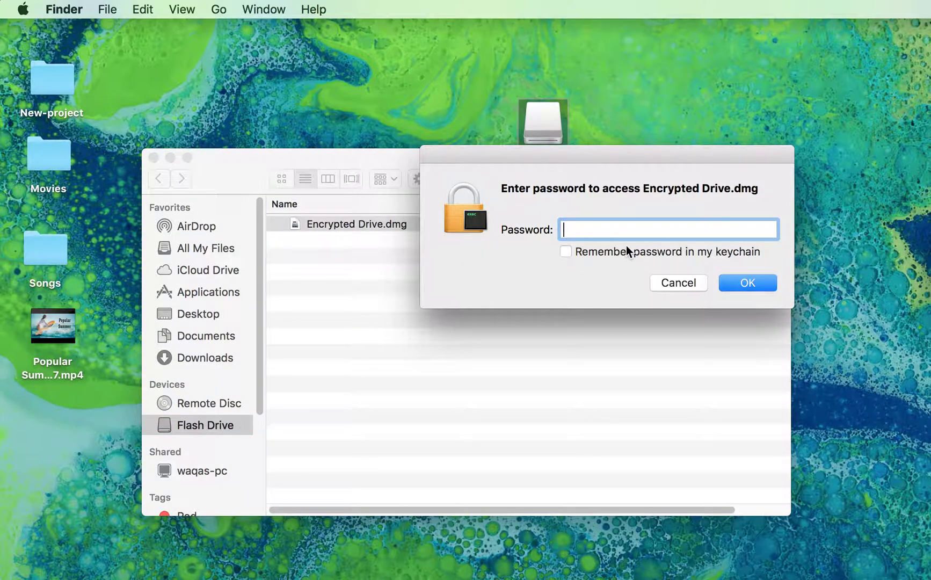
pyautogui.write('************')
pyautogui.press('Return')
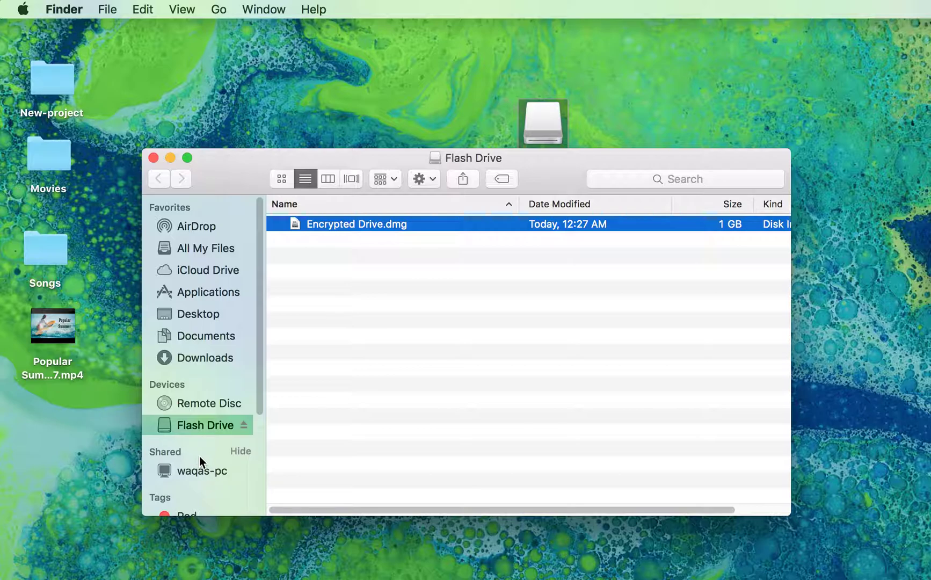
pyautogui.click(220, 448)
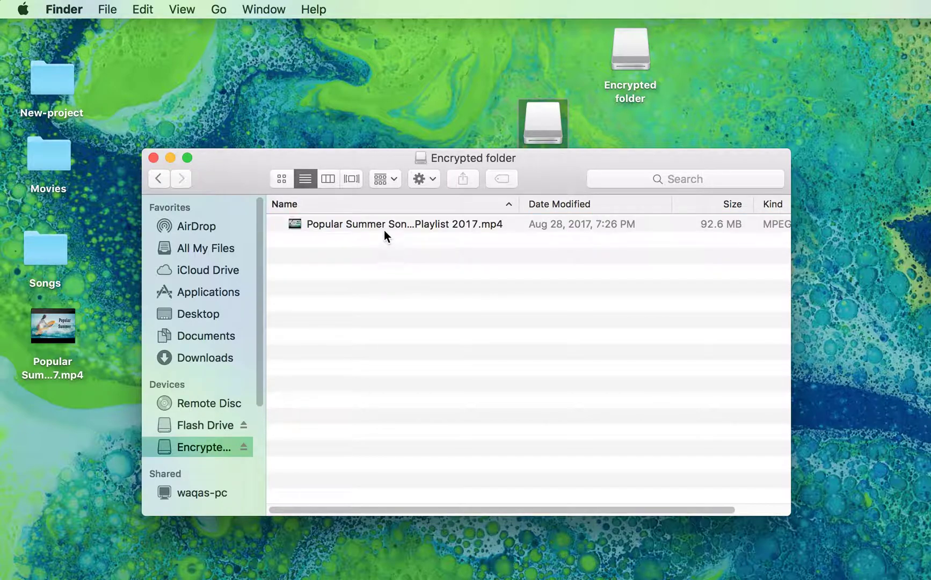